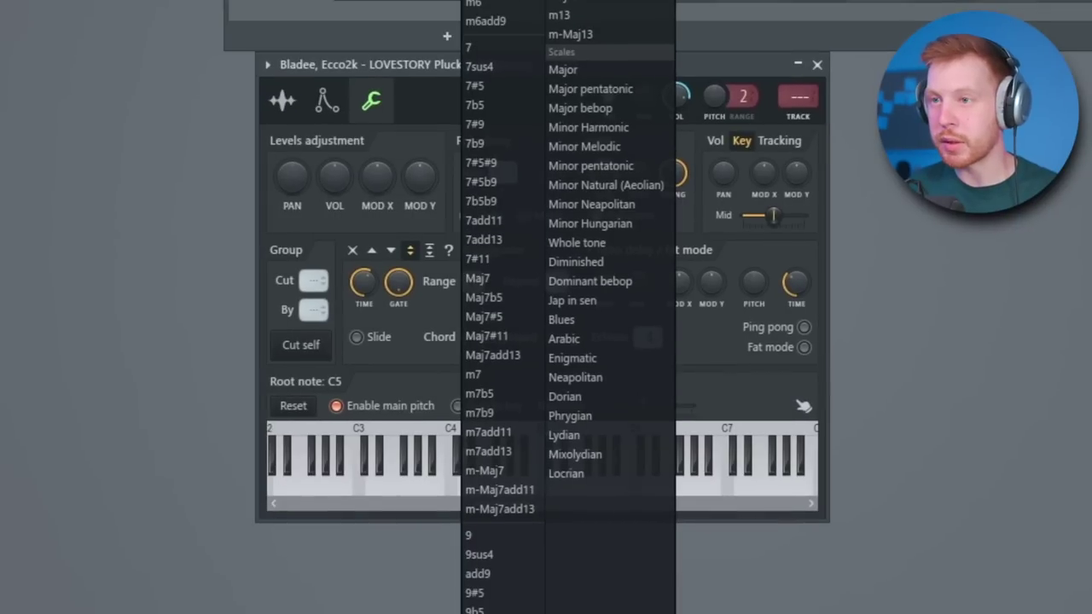
- Set the Pluck channel's arpeggiator chord to the Major scale
click(563, 70)
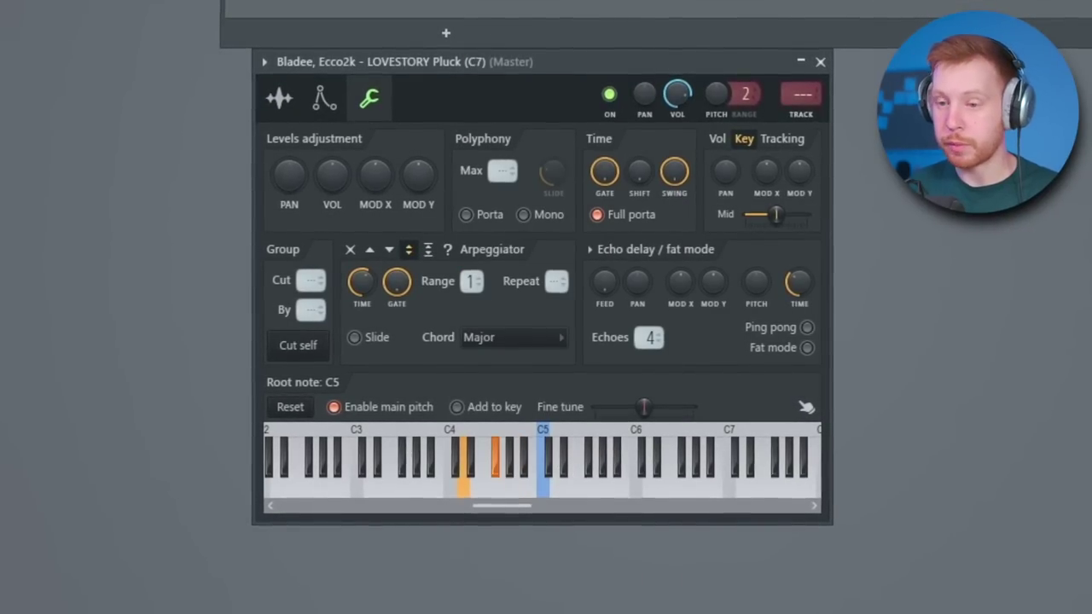
click(512, 337)
click(625, 142)
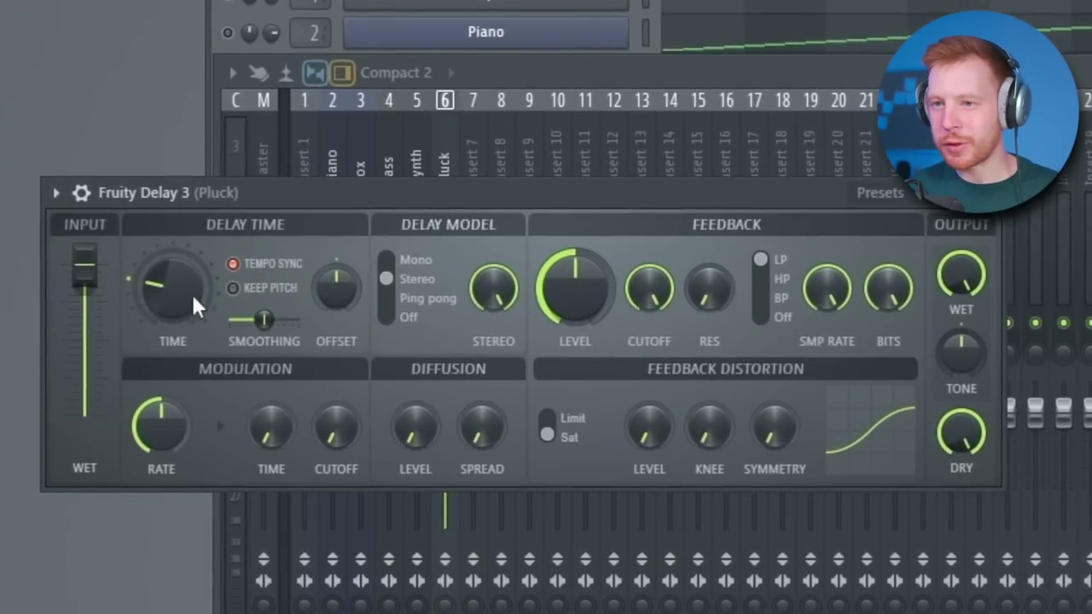
- Configure the Pluck's Fruity Delay 3 with minimum time, Ping pong model, full pan, more feedback and a lower feedback cutoff
drag(193, 299, 194, 355)
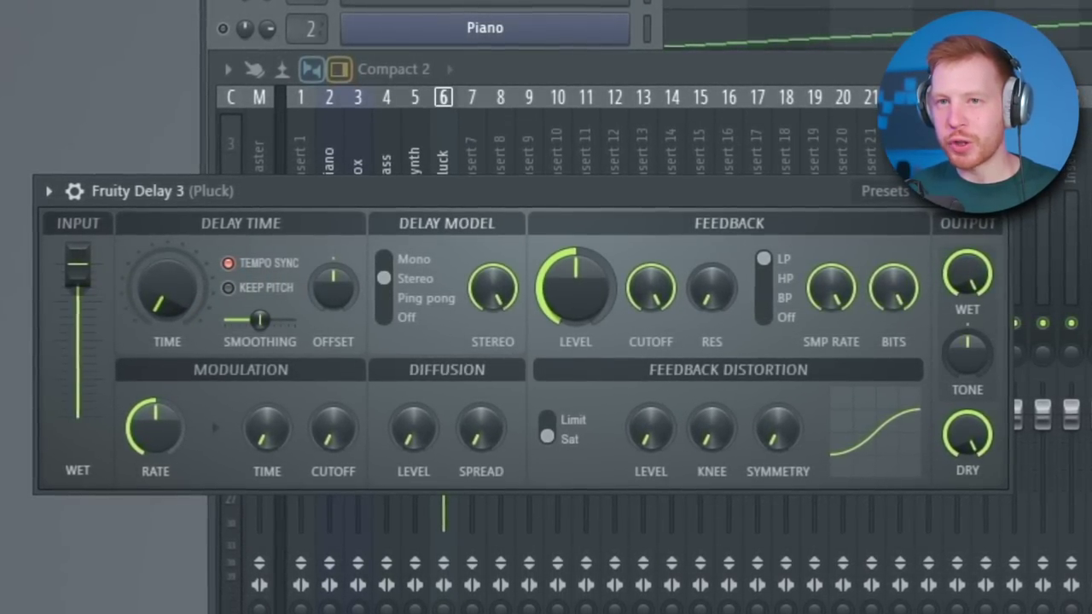
click(383, 299)
drag(334, 294, 348, 318)
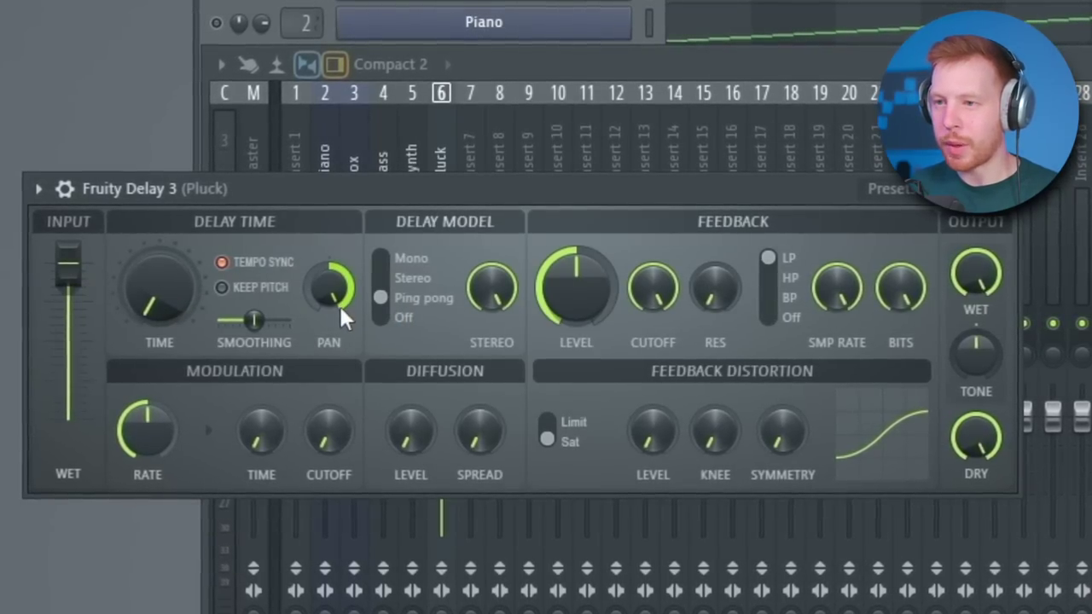
drag(572, 312, 572, 282)
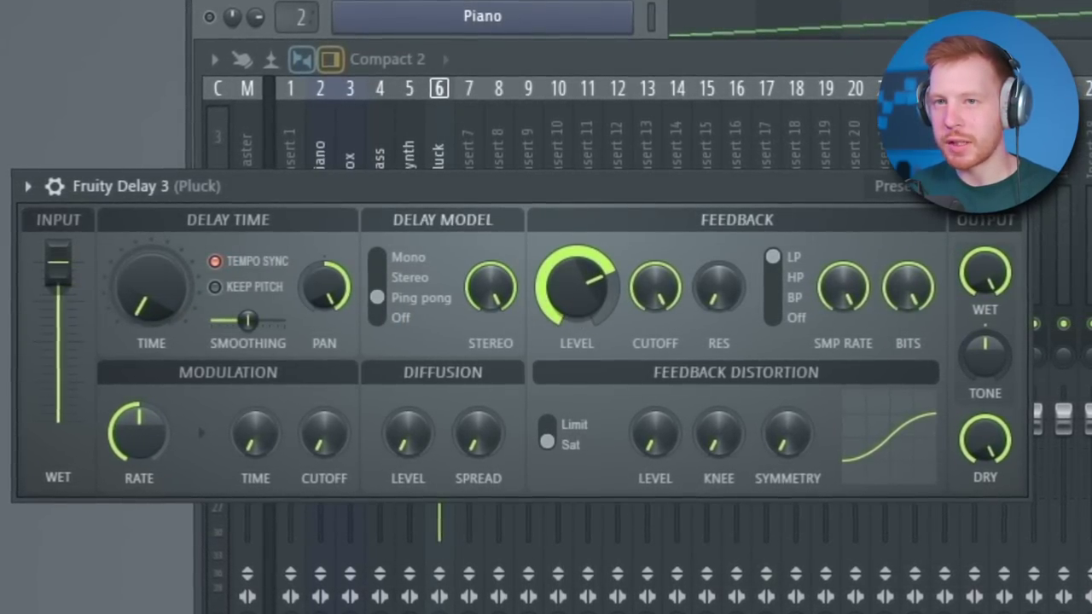
drag(655, 294, 655, 309)
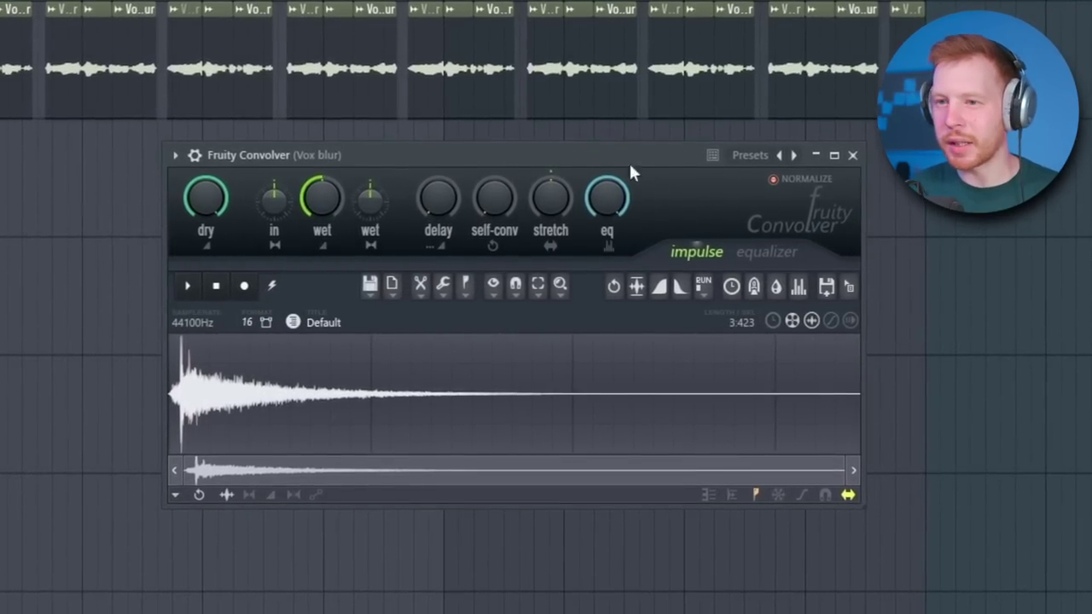
- Load a Blur impulse preset in the Fruity Convolver on the Vox blur track
click(790, 157)
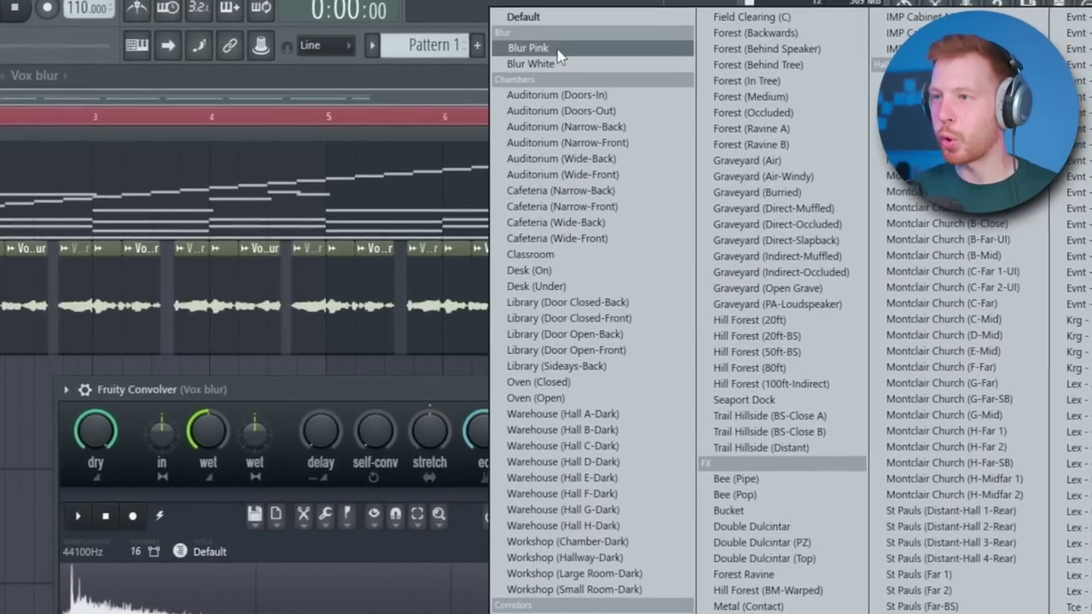
click(520, 76)
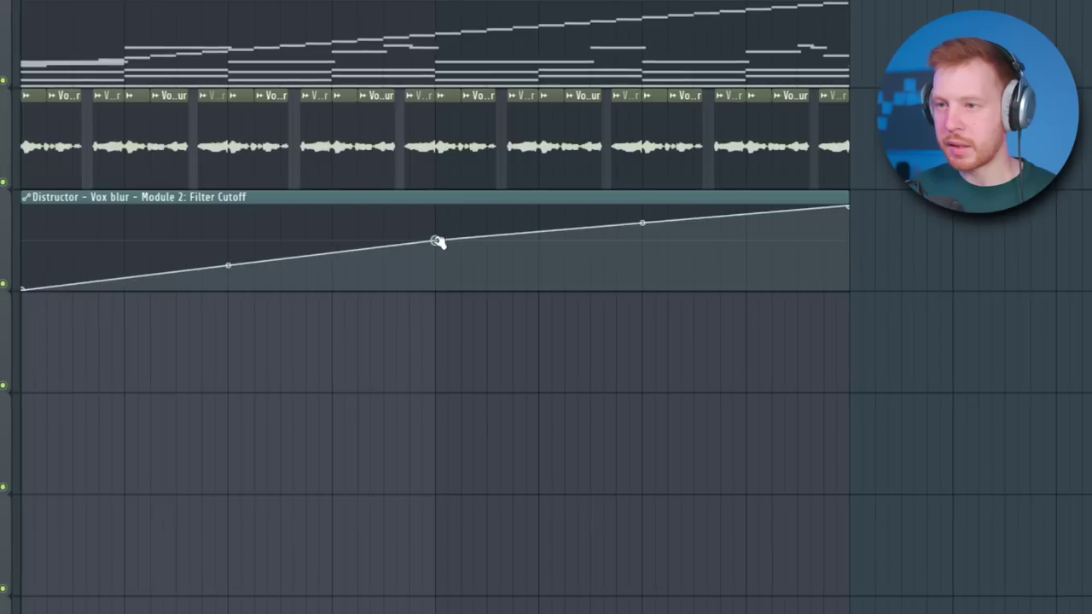
- Lower the midpoint of the Vox blur filter cutoff automation and rescale its levels with the Multiply, Offset and Tension controls
drag(438, 242, 435, 297)
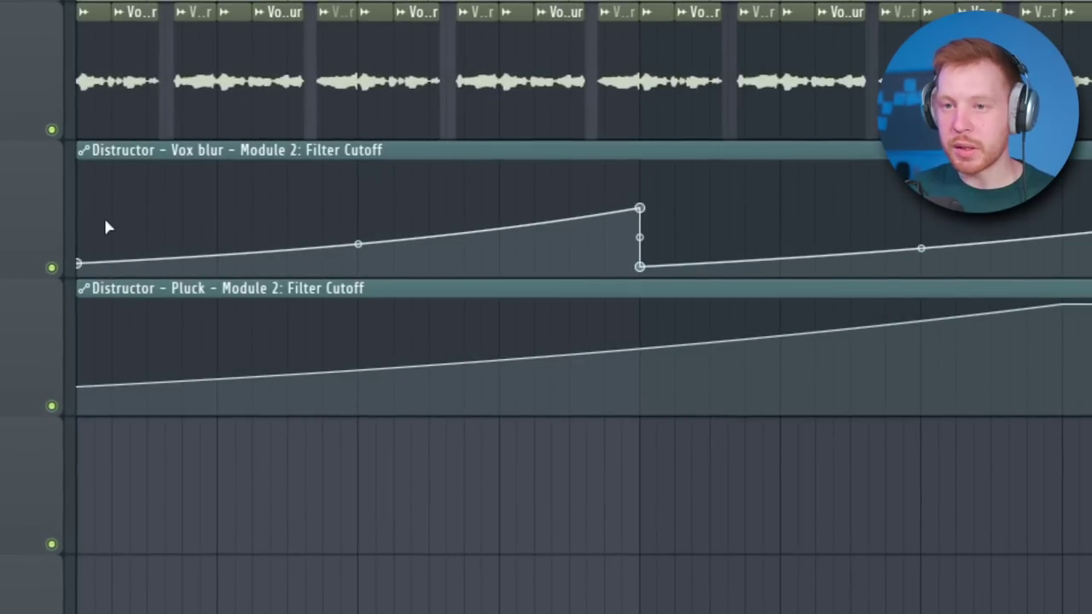
click(84, 152)
mouse_move(130, 263)
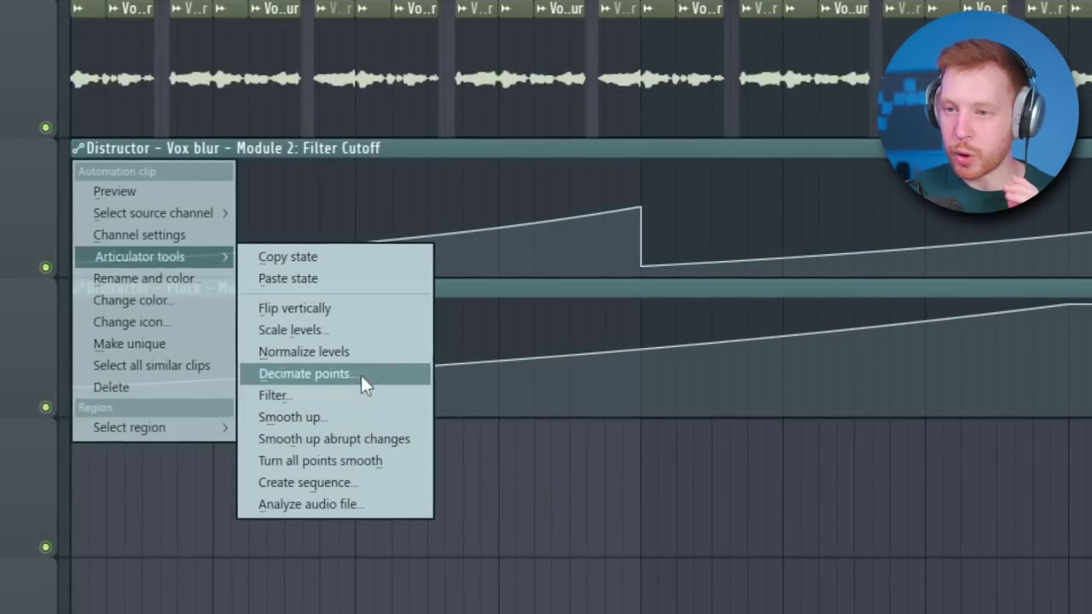
click(374, 331)
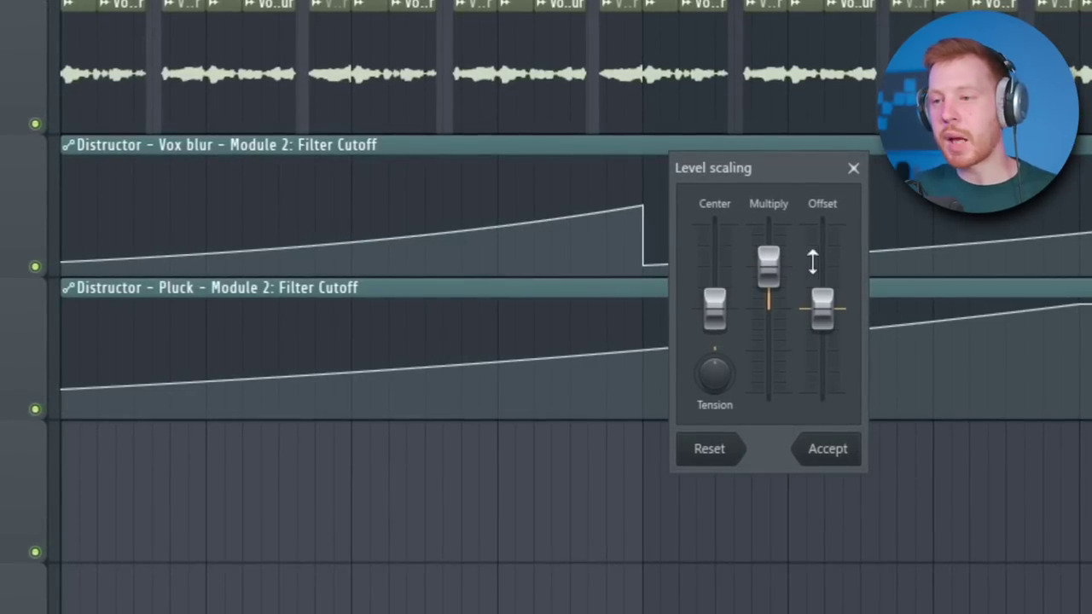
drag(768, 266, 771, 244)
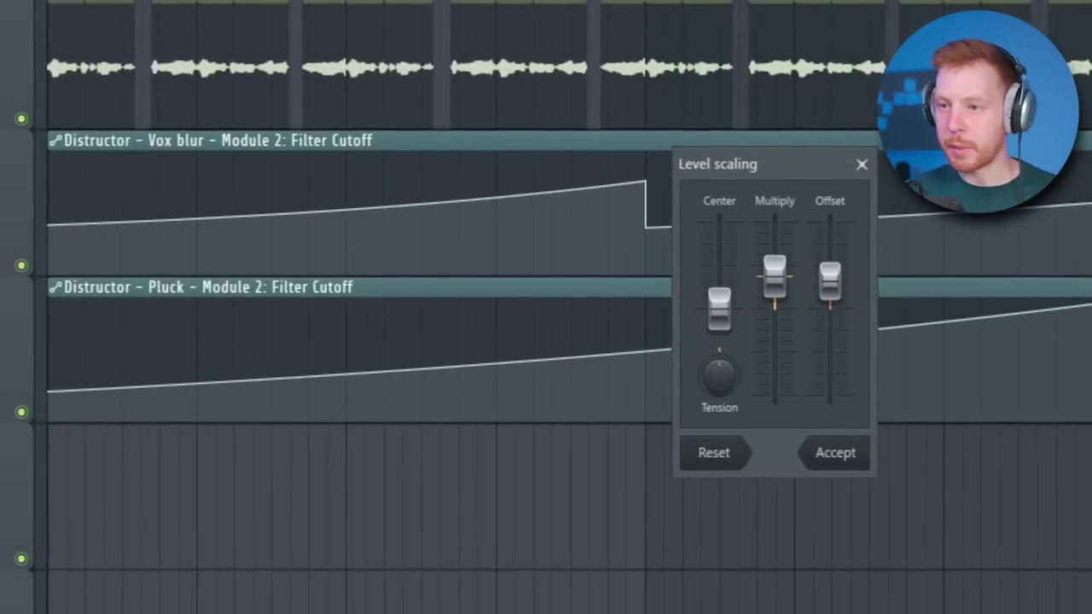
drag(830, 281, 830, 291)
mouse_move(715, 389)
mouse_down()
mouse_move(715, 358)
mouse_move(716, 385)
mouse_up()
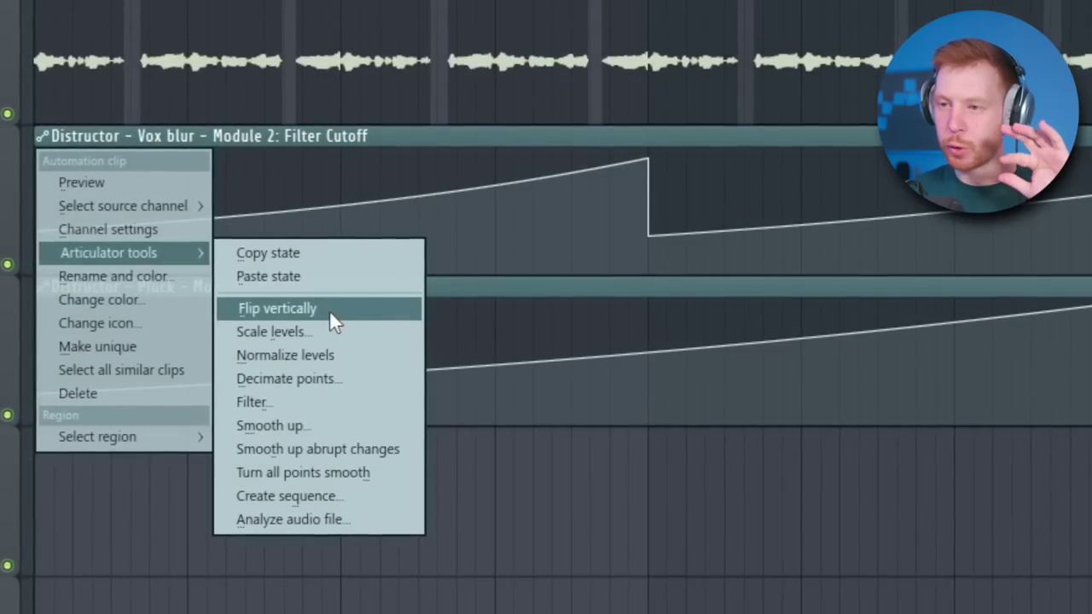
- Flip the Vox blur filter cutoff automation vertically and try Smooth up on its curve with an adjusted attack
click(329, 311)
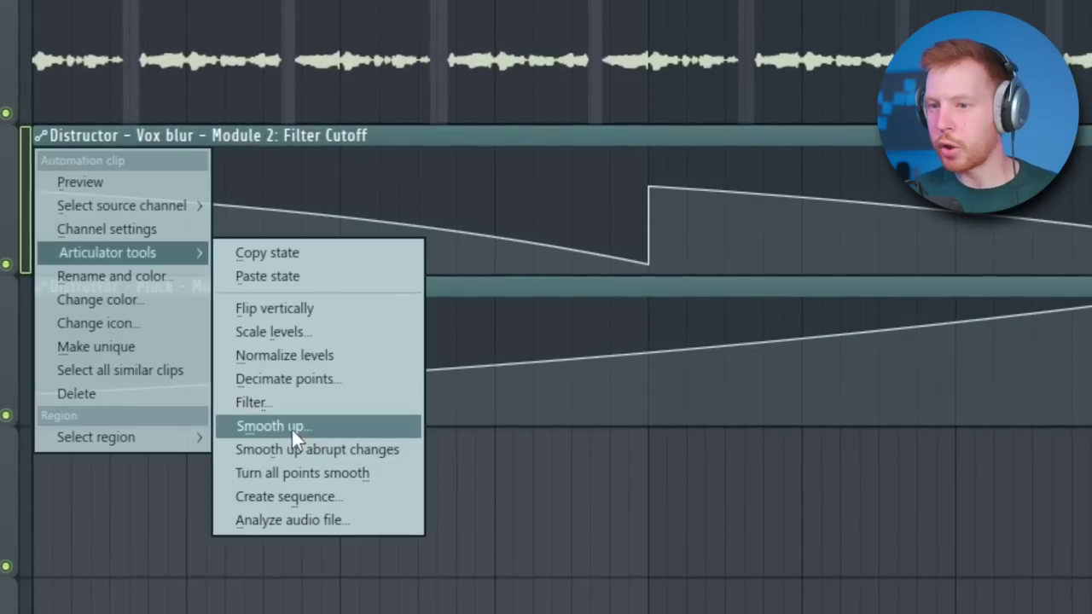
click(295, 433)
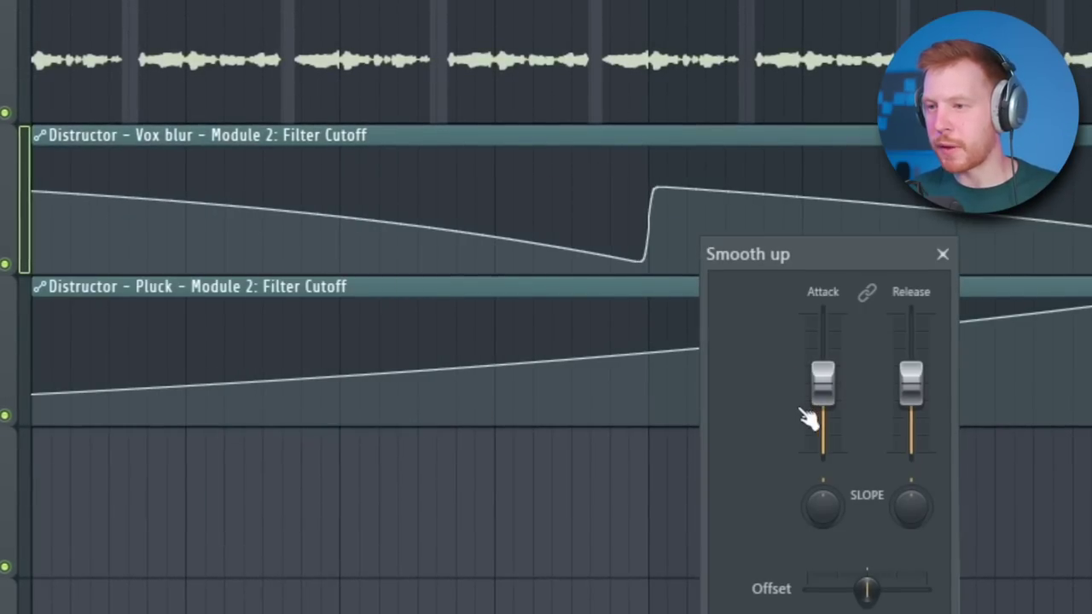
drag(823, 317, 824, 367)
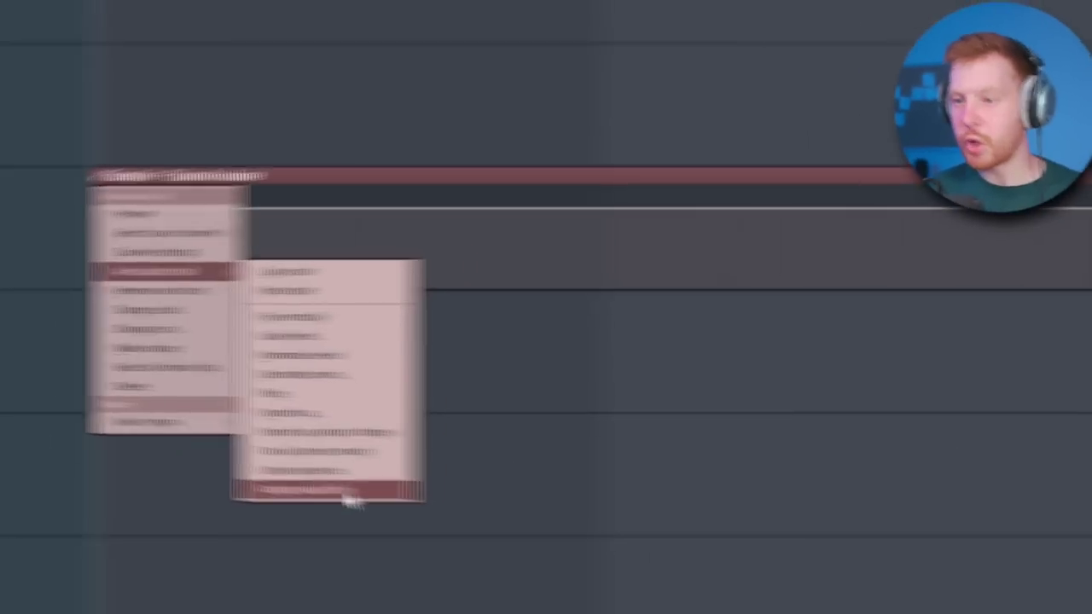
- Generate the Sampler channel volume automation curve by analyzing an audio file, and inspect its points
click(273, 479)
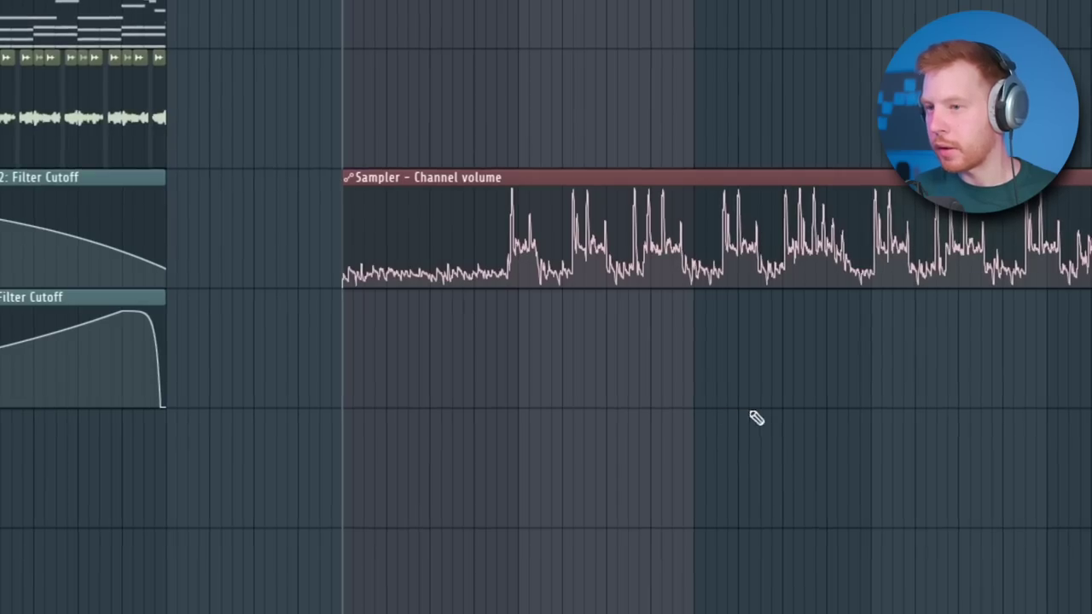
scroll(750, 413, up, 4)
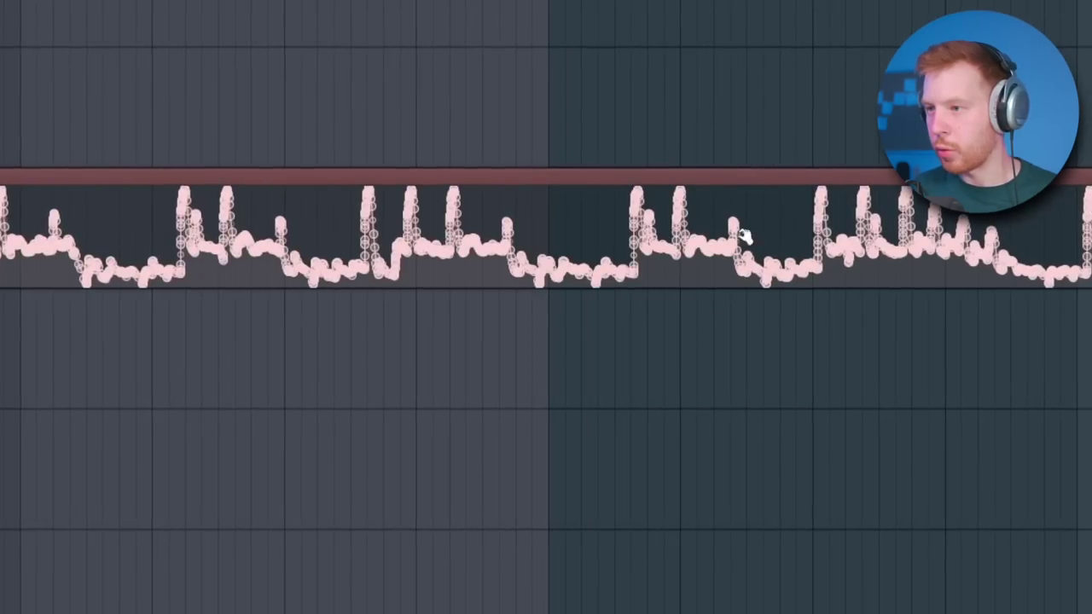
scroll(764, 421, down, 4)
scroll(341, 324, up, 4)
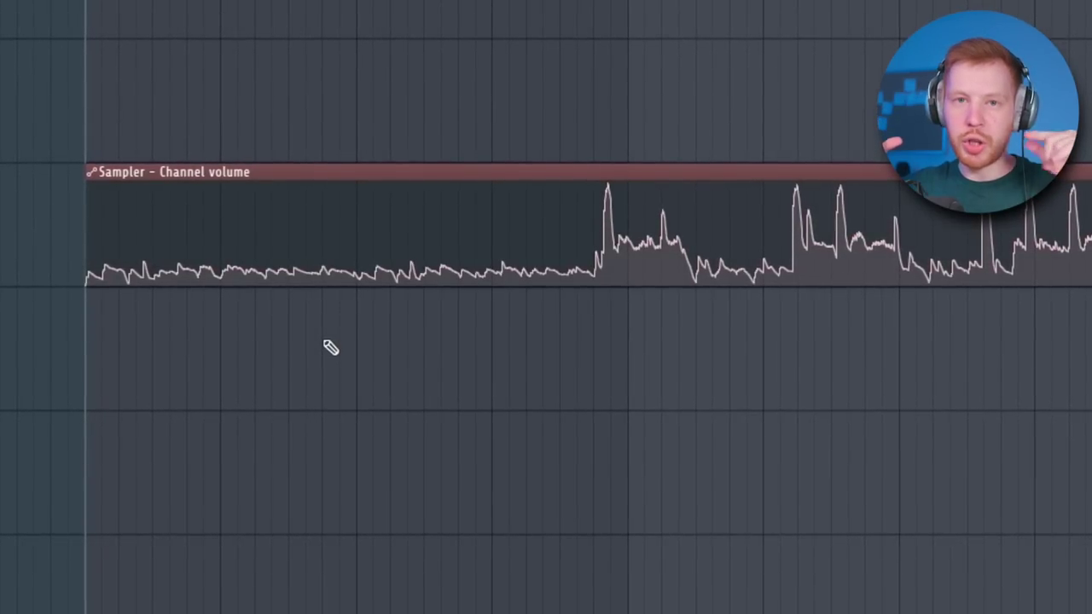
- Flip the Sampler channel volume automation vertically
click(88, 171)
mouse_move(134, 197)
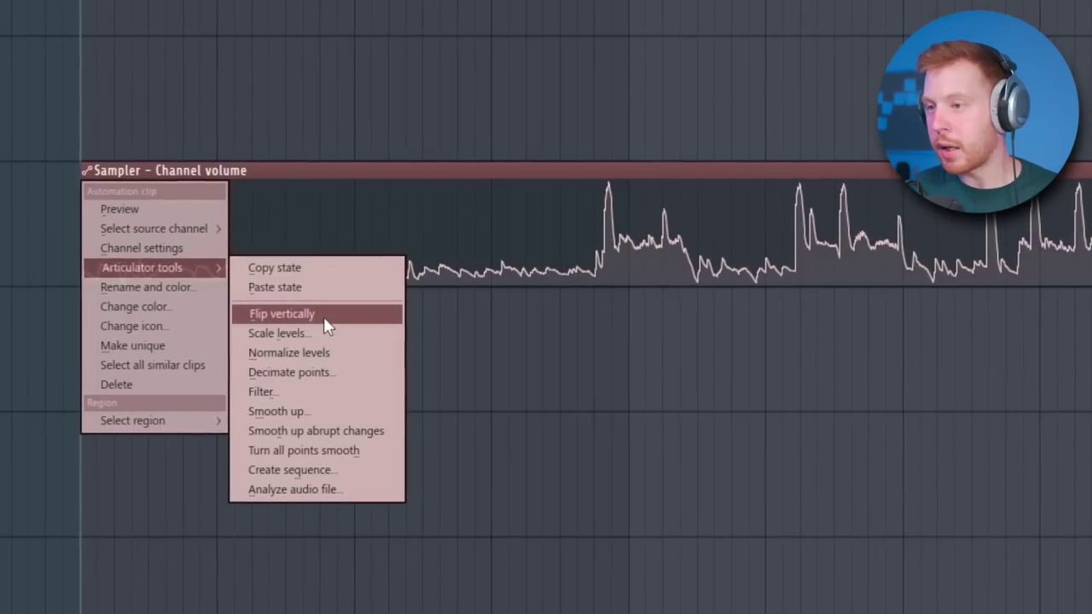
click(324, 314)
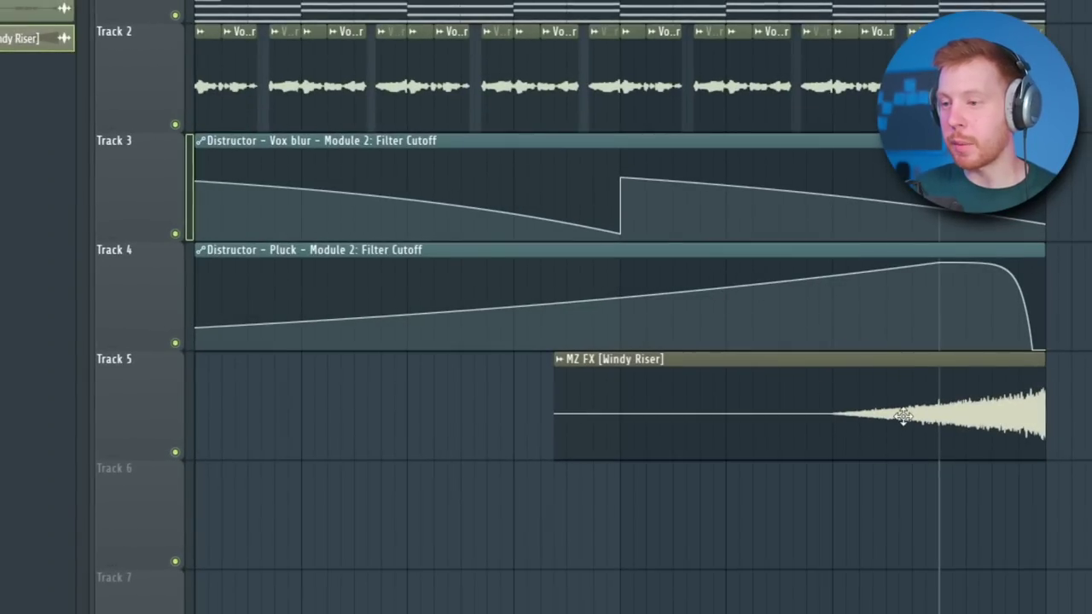
- Look through the sample and miscellaneous settings of the MZ FX [Windy Riser] channel, and close its window
double_click(904, 416)
click(138, 118)
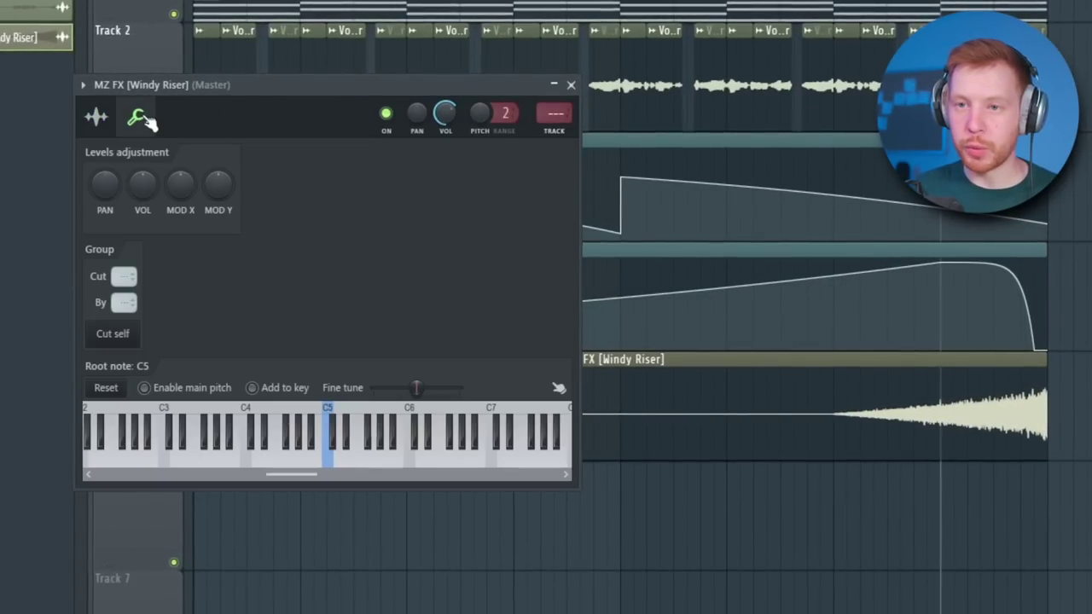
click(95, 117)
click(571, 85)
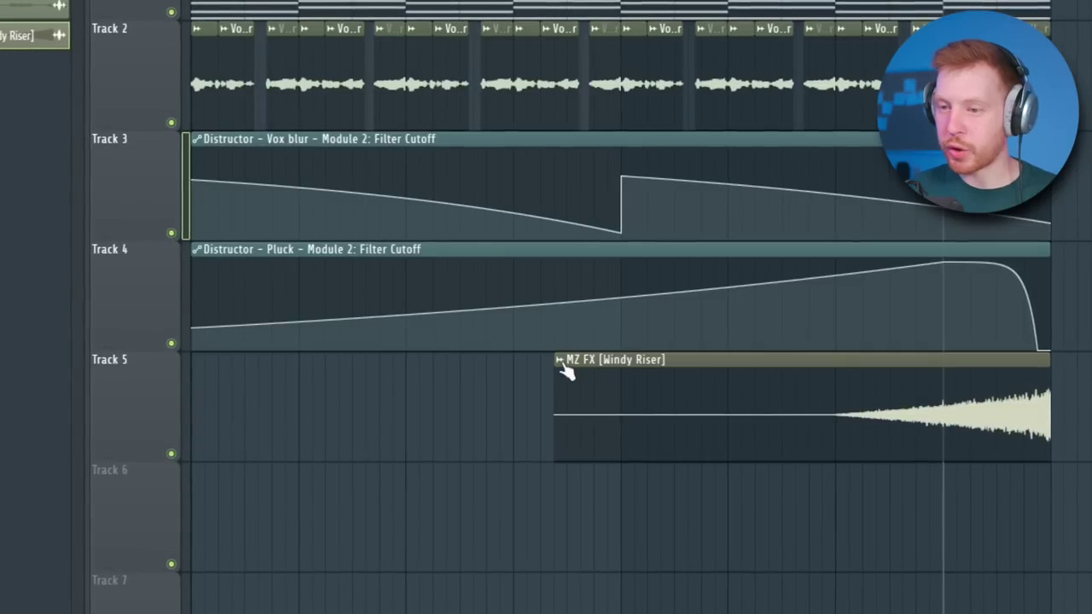
- Create a volume automation clip for the Windy Riser audio clip on Track 5
click(561, 361)
mouse_move(790, 513)
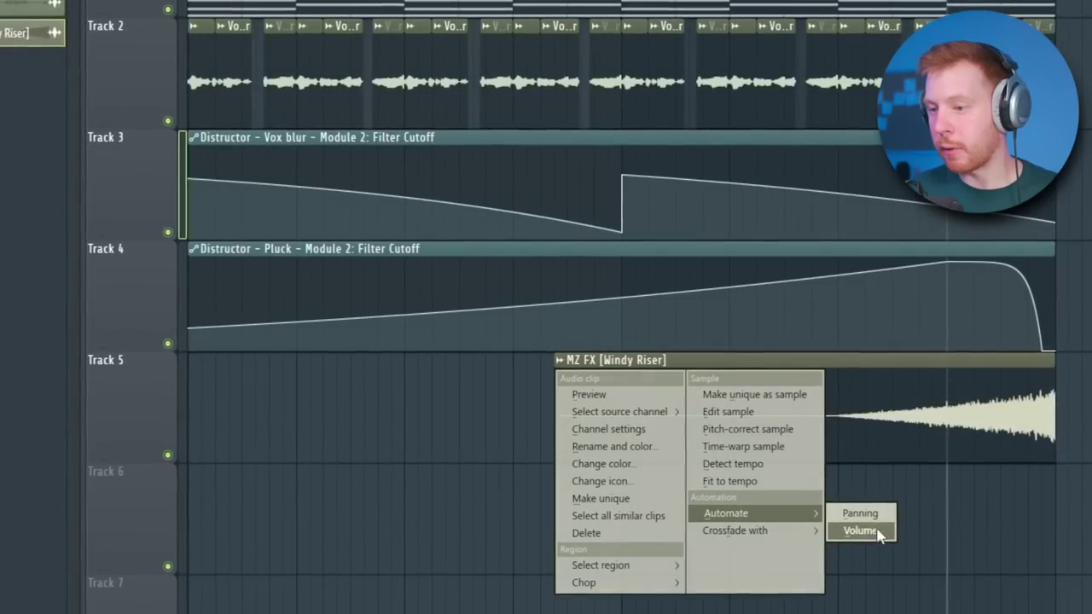
click(864, 532)
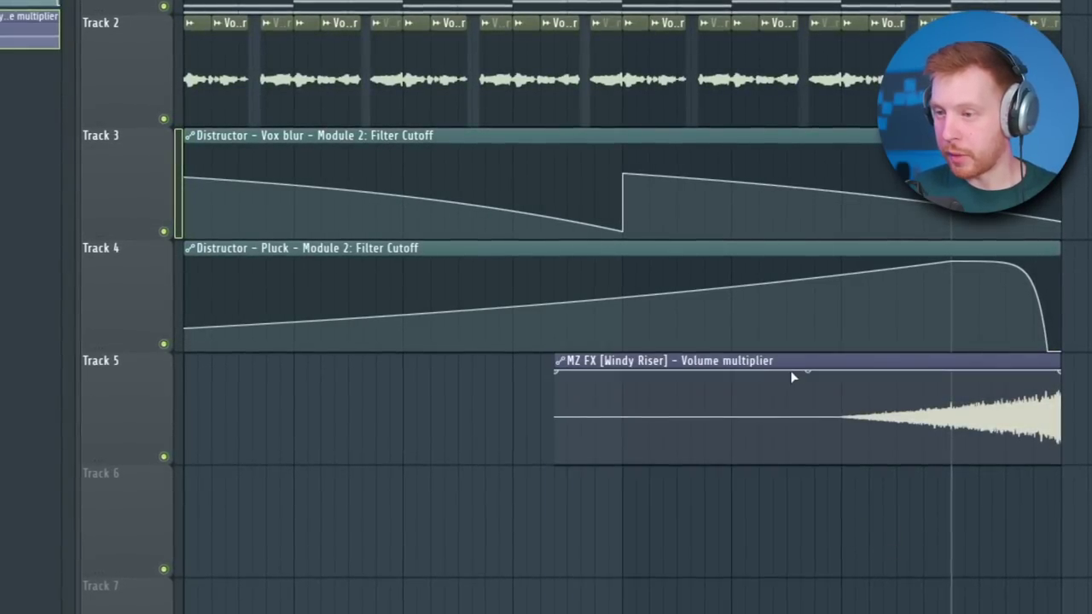
- Enable the LFO on the Windy Riser volume automation, raise its amount to maximum, round the wave with tension and slow its speed
double_click(769, 361)
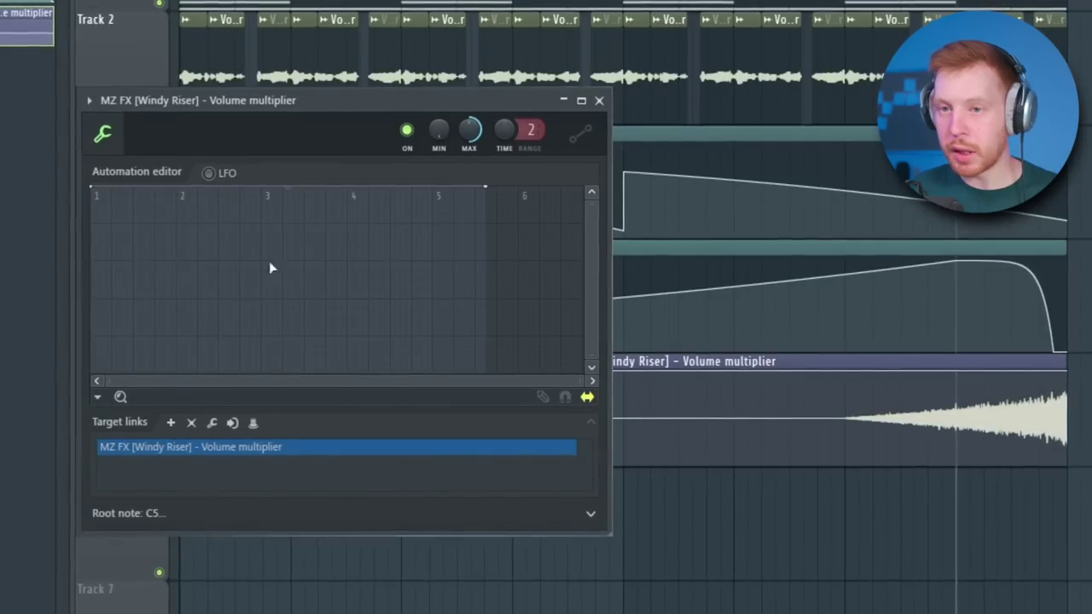
click(208, 172)
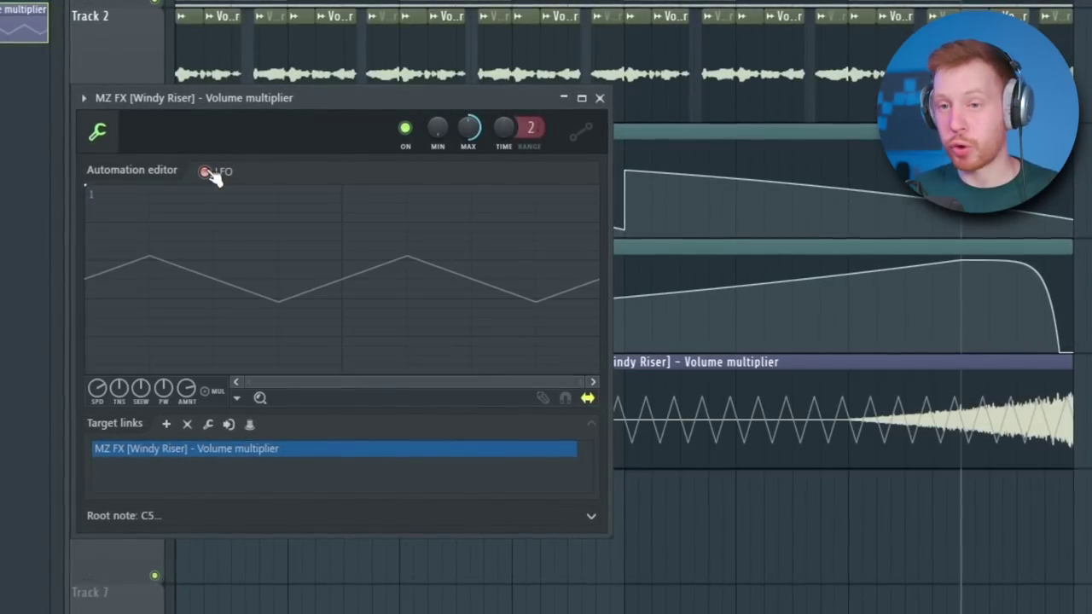
drag(190, 391, 189, 350)
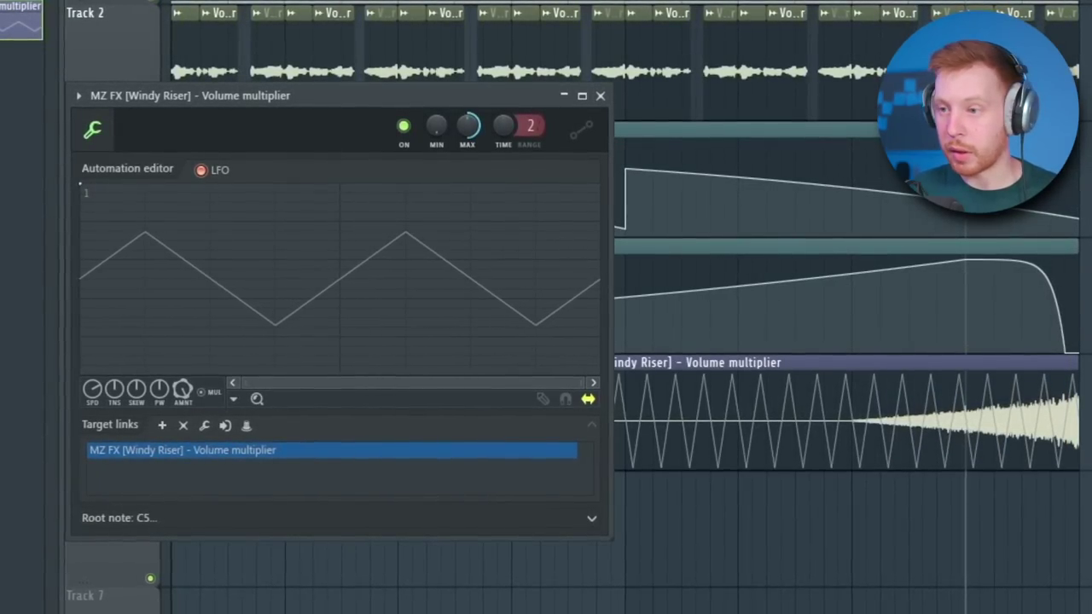
drag(113, 390, 87, 396)
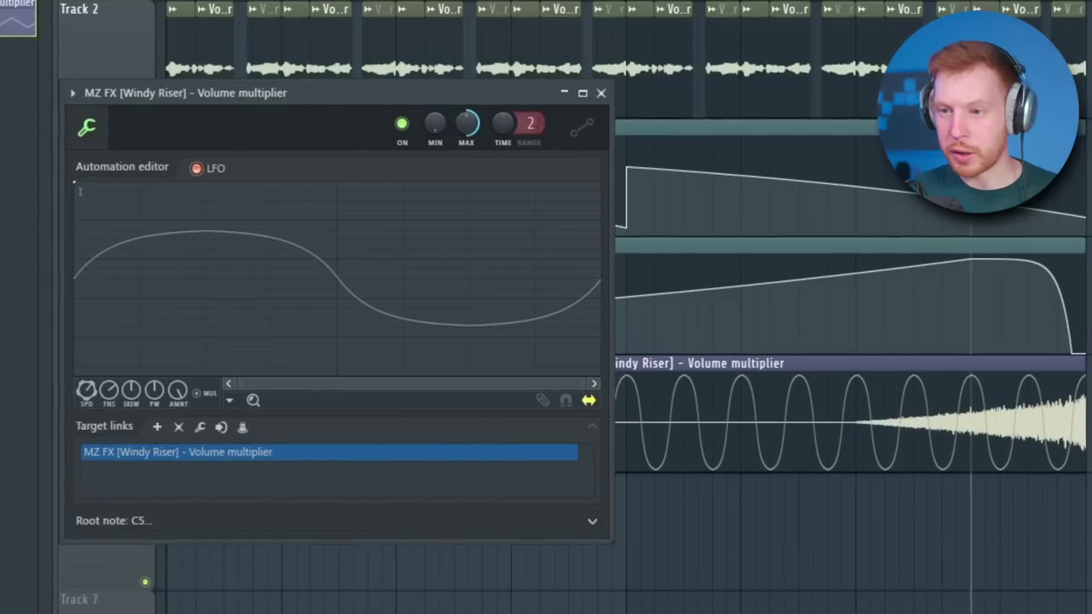
- Create an automation clip for the LFO speed of the Windy Riser volume automation
right_click(90, 390)
click(160, 532)
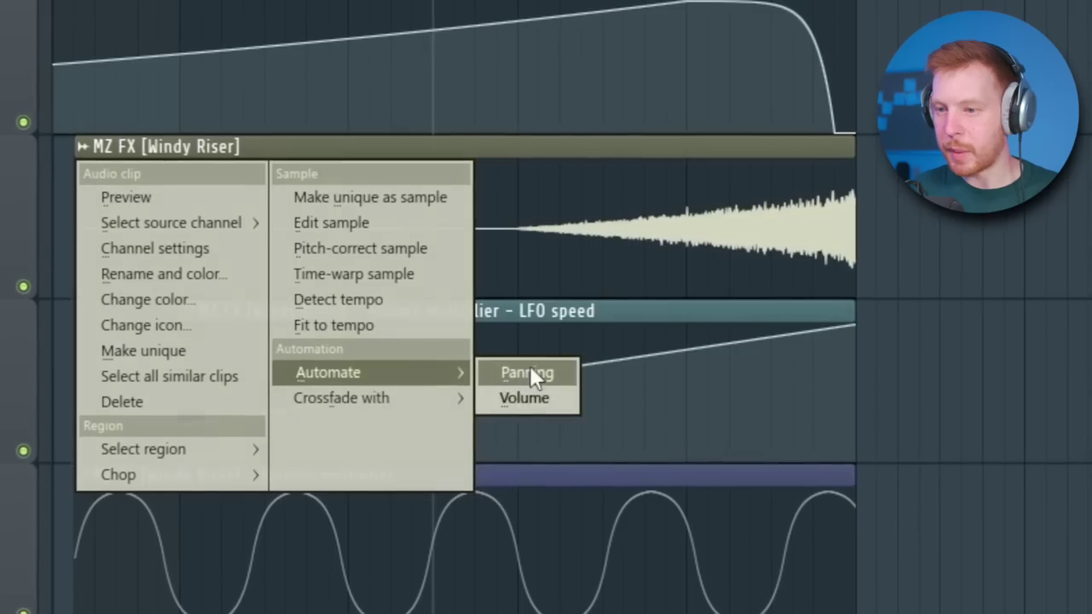
- Create an LFO-driven panning automation for the Windy Riser, automate its LFO level to change near the end, and play the result
click(530, 372)
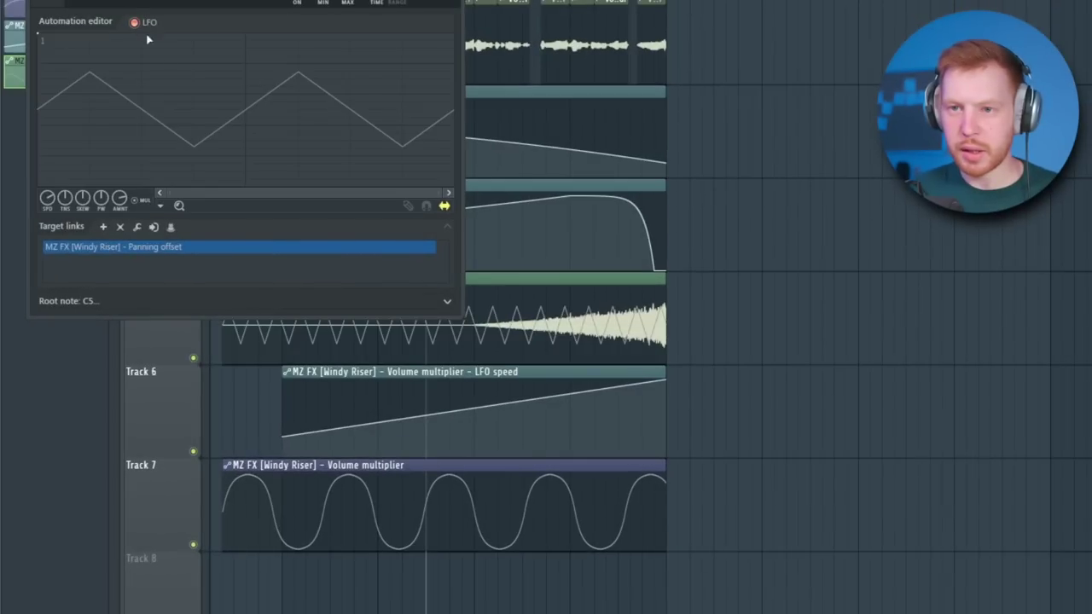
right_click(118, 197)
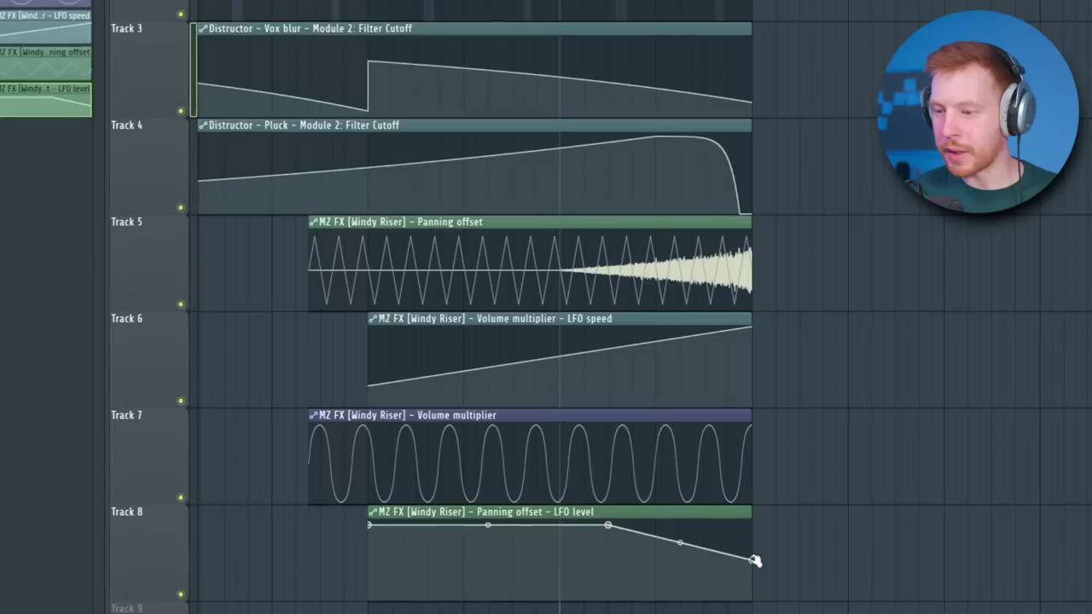
key(space)
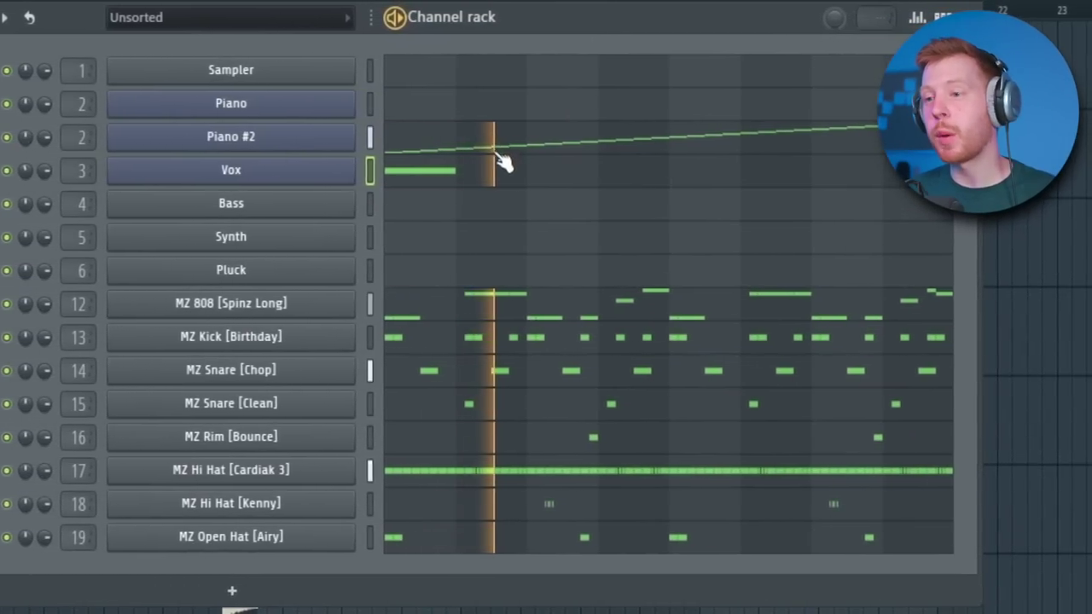
- Open the MZ 808 [Spinz Long] sample in the audio editor
click(271, 305)
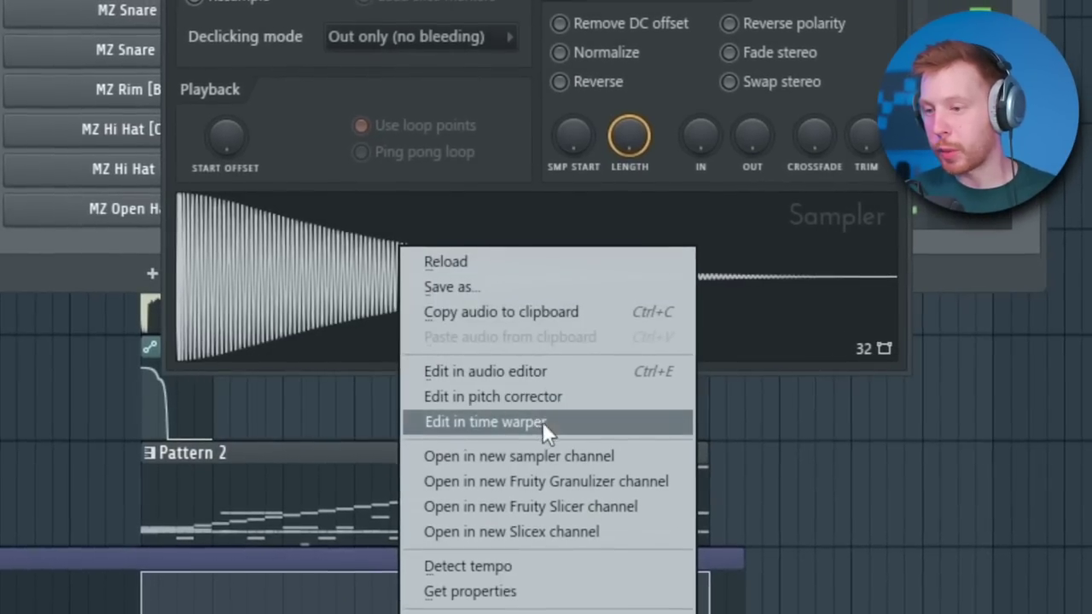
click(499, 379)
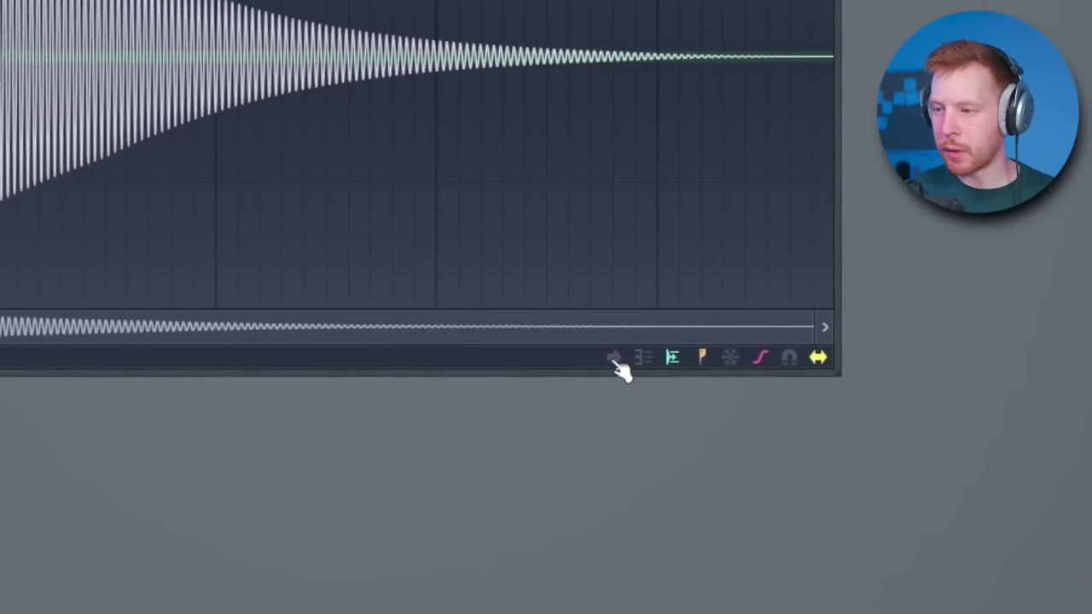
- Snap audio editing to zero-crossings and select two full wave cycles of the 808, from about 0:112 to 0:172
click(795, 362)
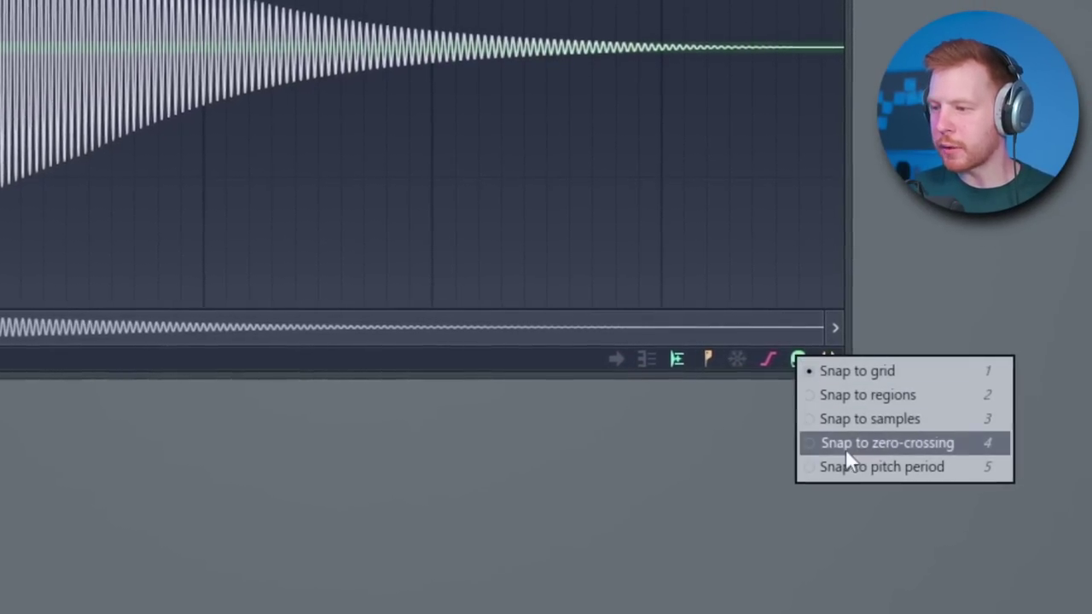
click(881, 445)
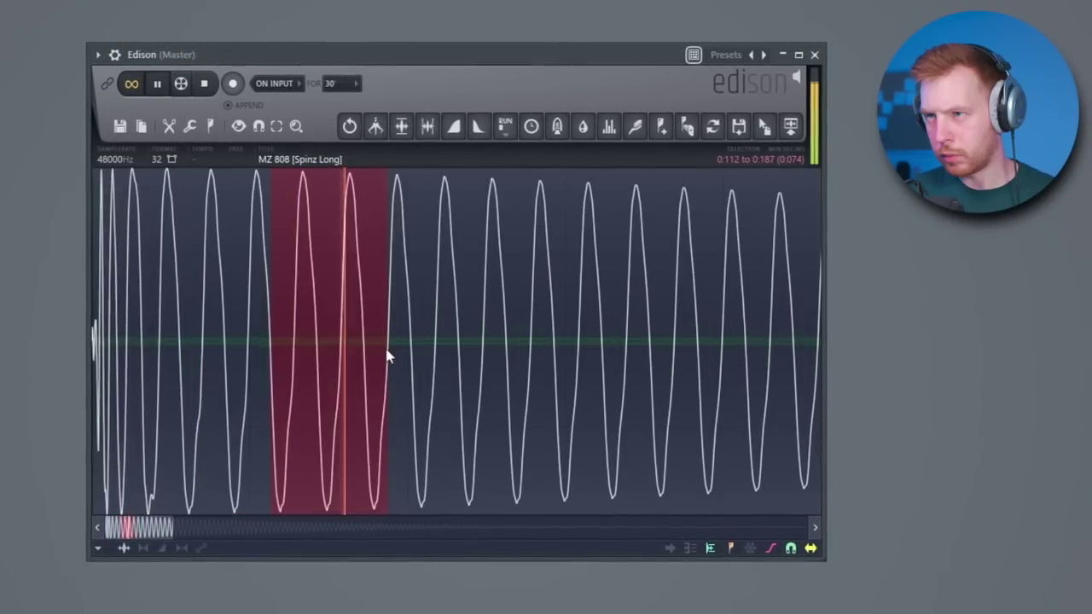
drag(388, 357, 360, 357)
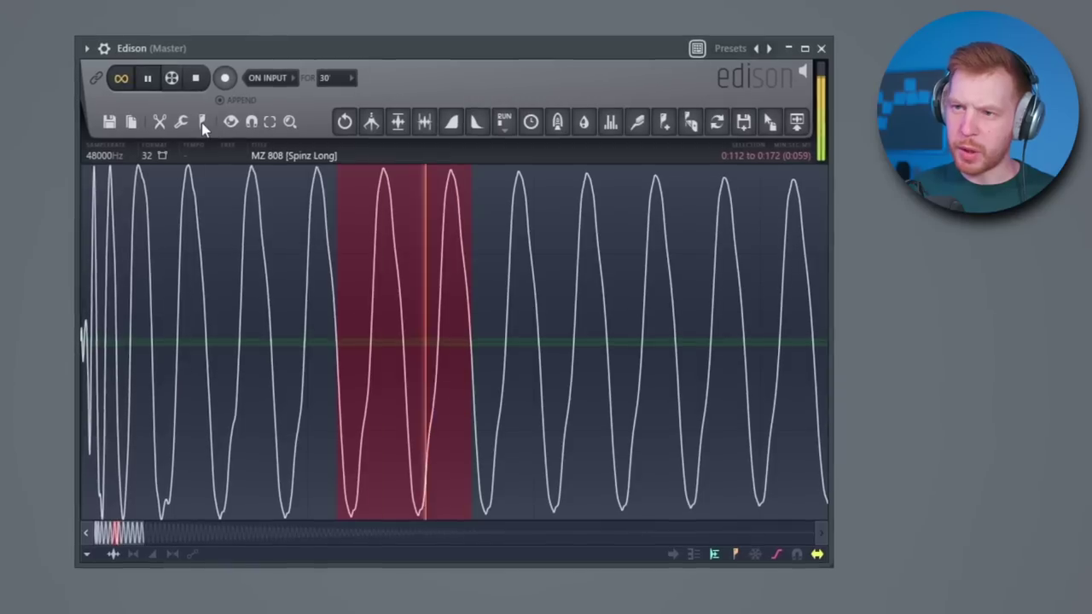
- Mark the selected 808 cycles as a loop region and place the looped sample in the channel rack as a new channel
click(204, 126)
click(223, 180)
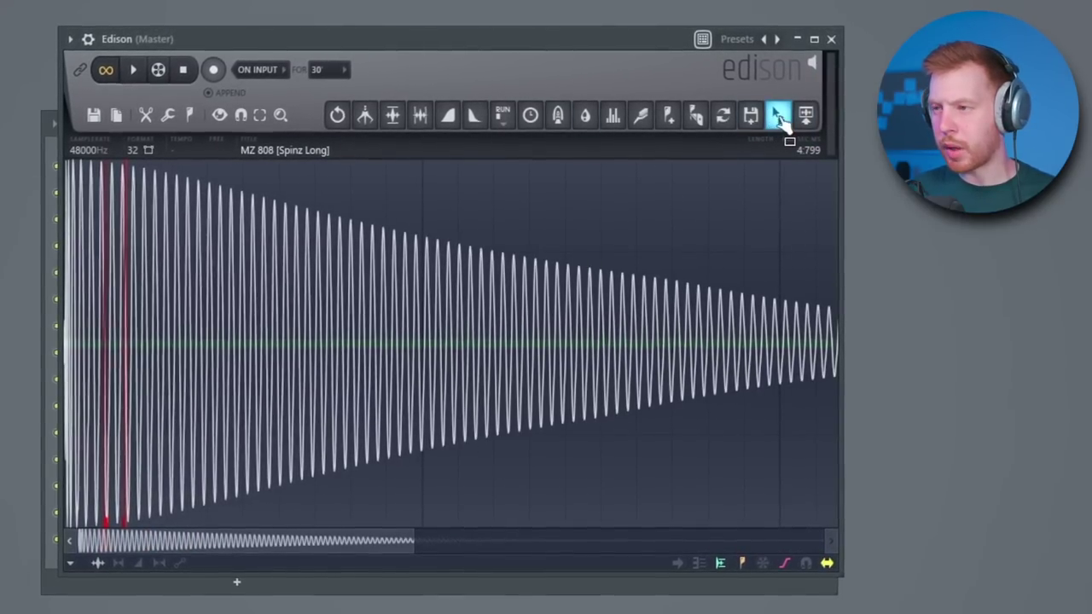
drag(776, 116, 811, 200)
drag(272, 159, 288, 163)
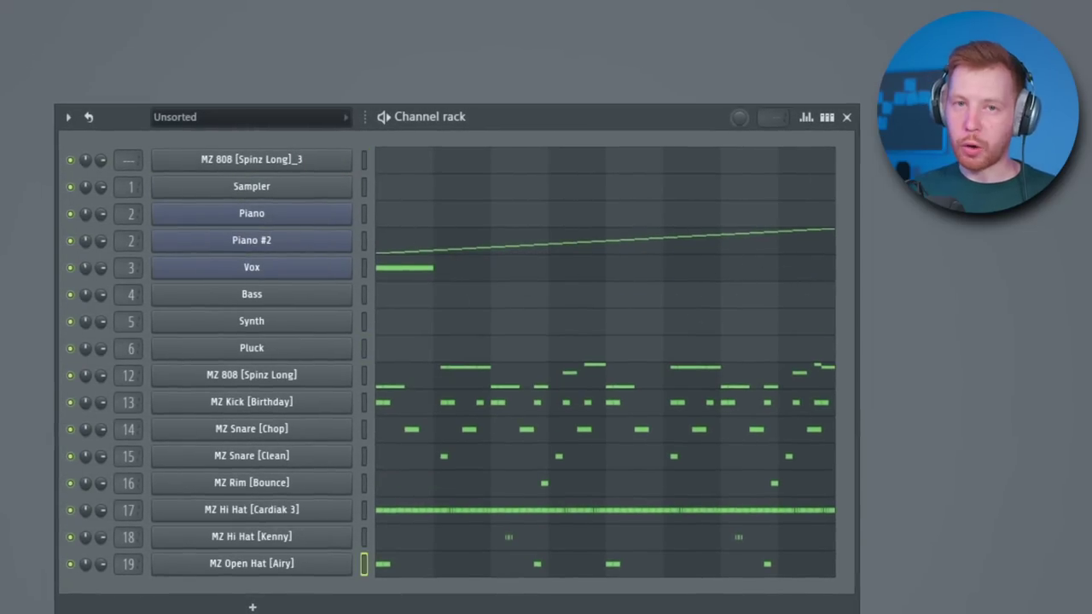
- Play the beat and view the panning modulation settings of the MZ Open Hat [Airy] channel
key(space)
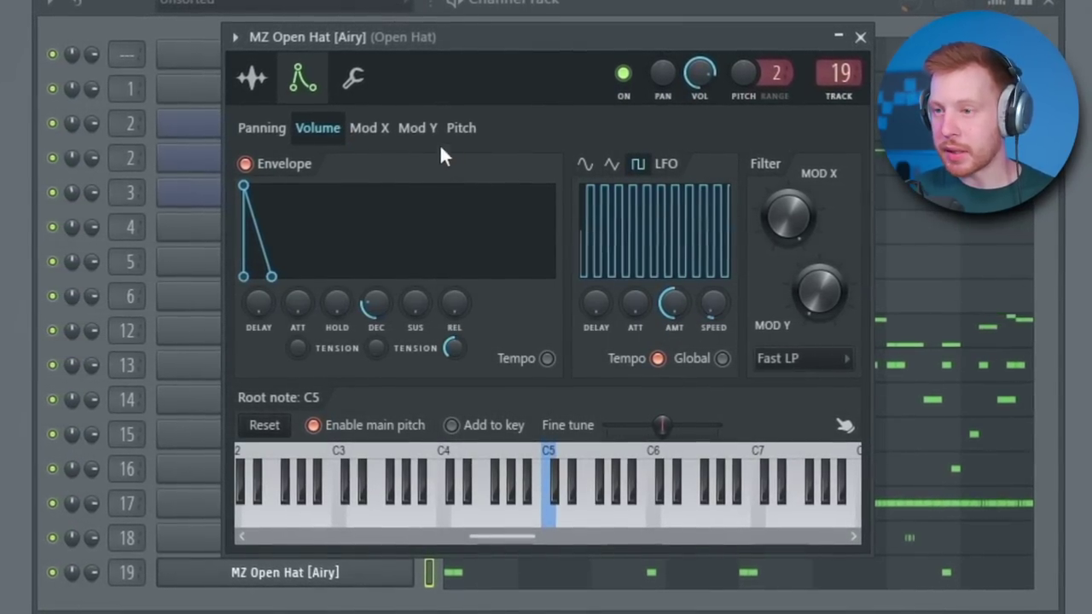
click(256, 130)
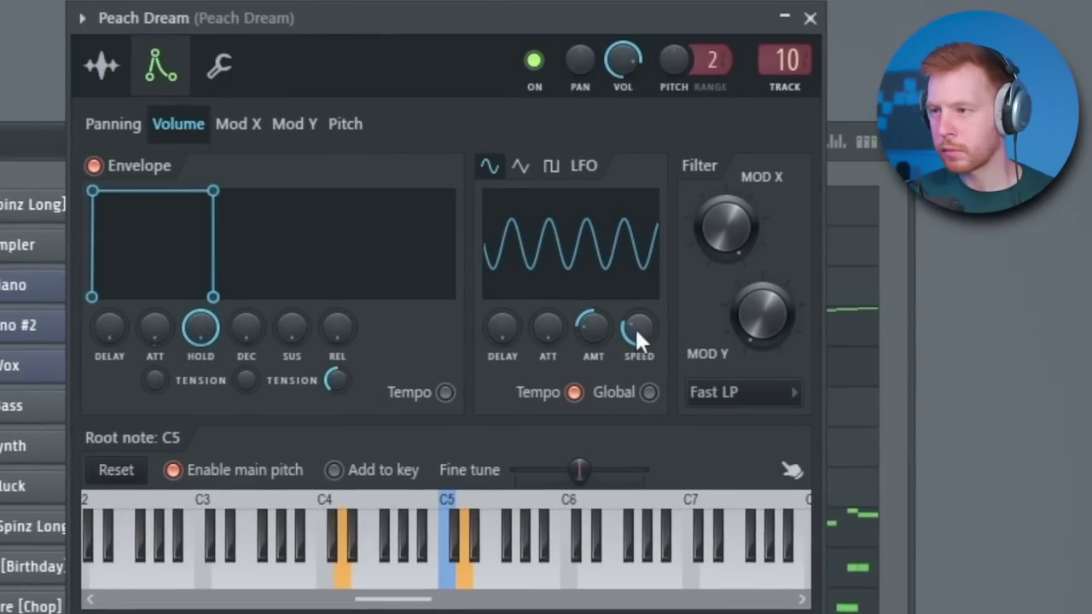
- Set the speed of the Peach Dream volume LFO to one of its preset values
right_click(638, 337)
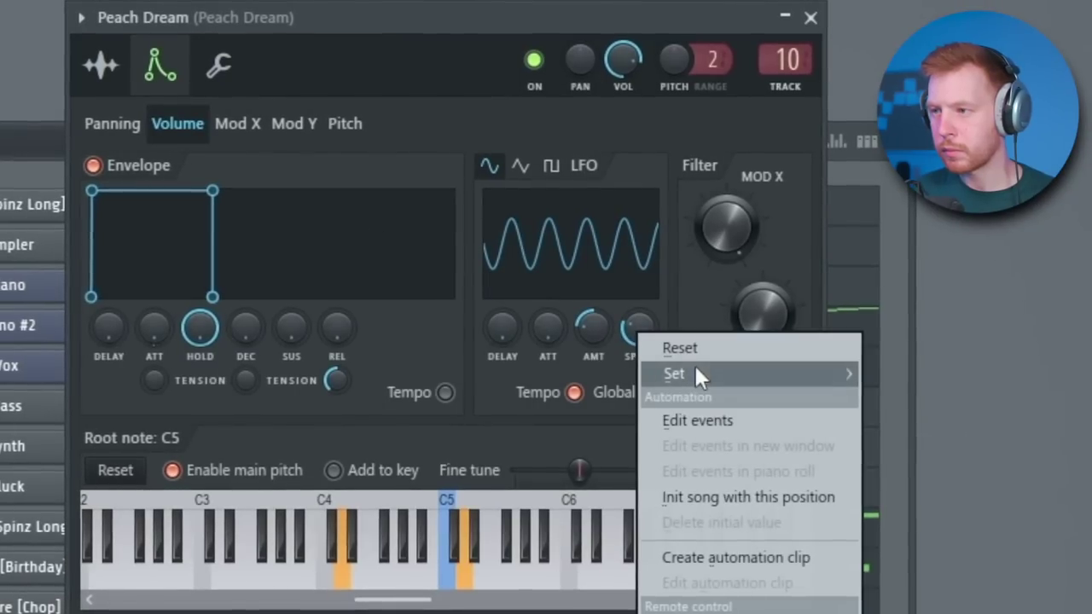
mouse_move(702, 373)
click(889, 397)
- Go through the pitch and panning LFO settings of the Peach Dream sample
click(342, 125)
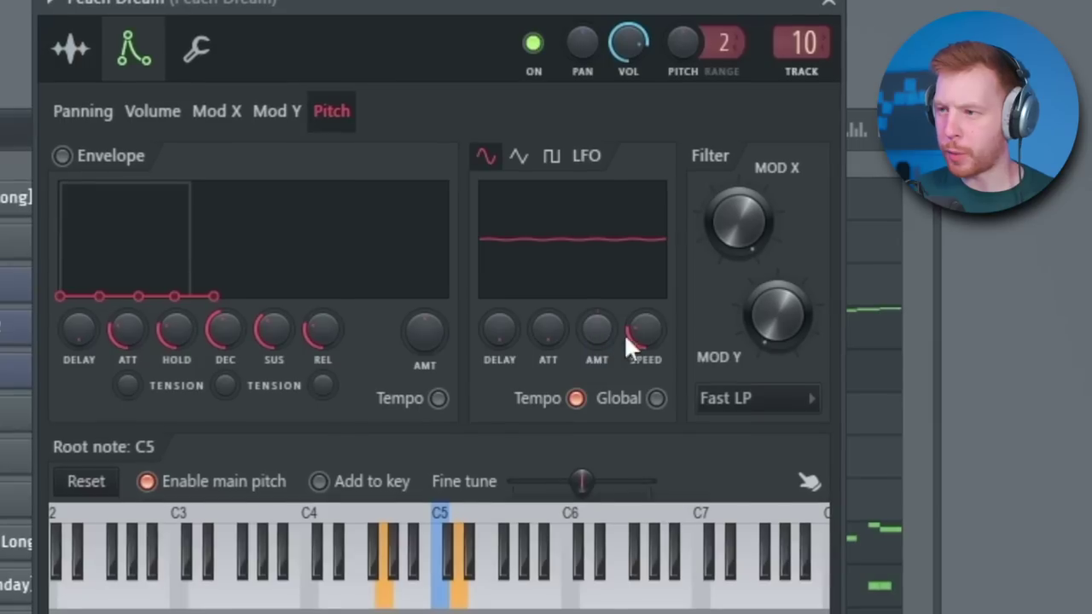
click(75, 109)
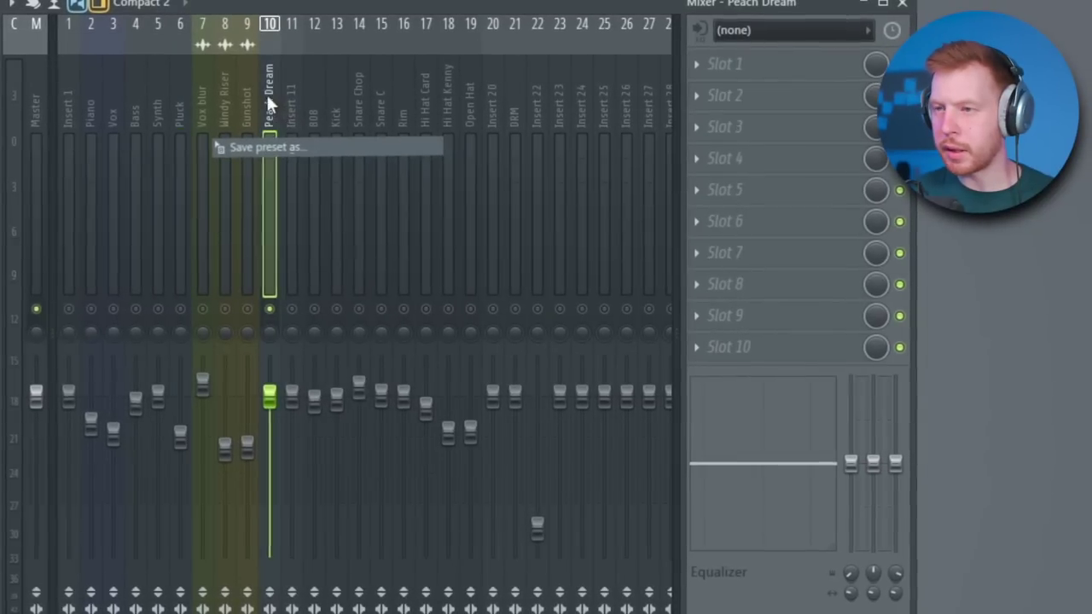
- Add Fruity Delay 3 to the first effect slot of the Peach Dream mixer track
drag(161, 169, 508, 214)
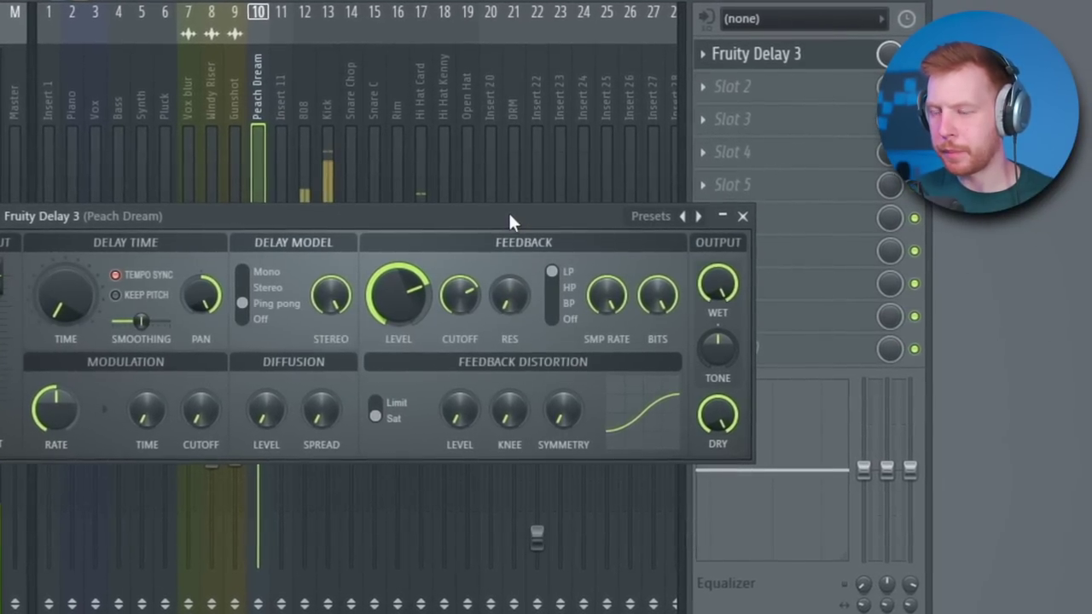